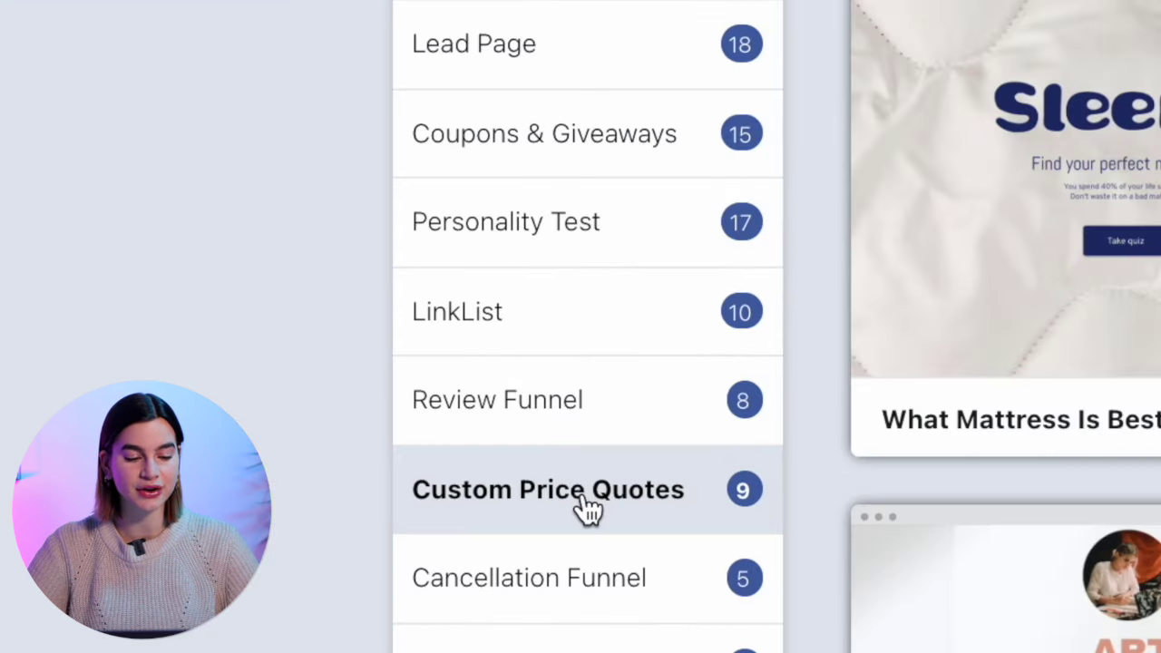
- Start a Thank You page project from the Solar Panels Personalized Quote template
left_click(585, 501)
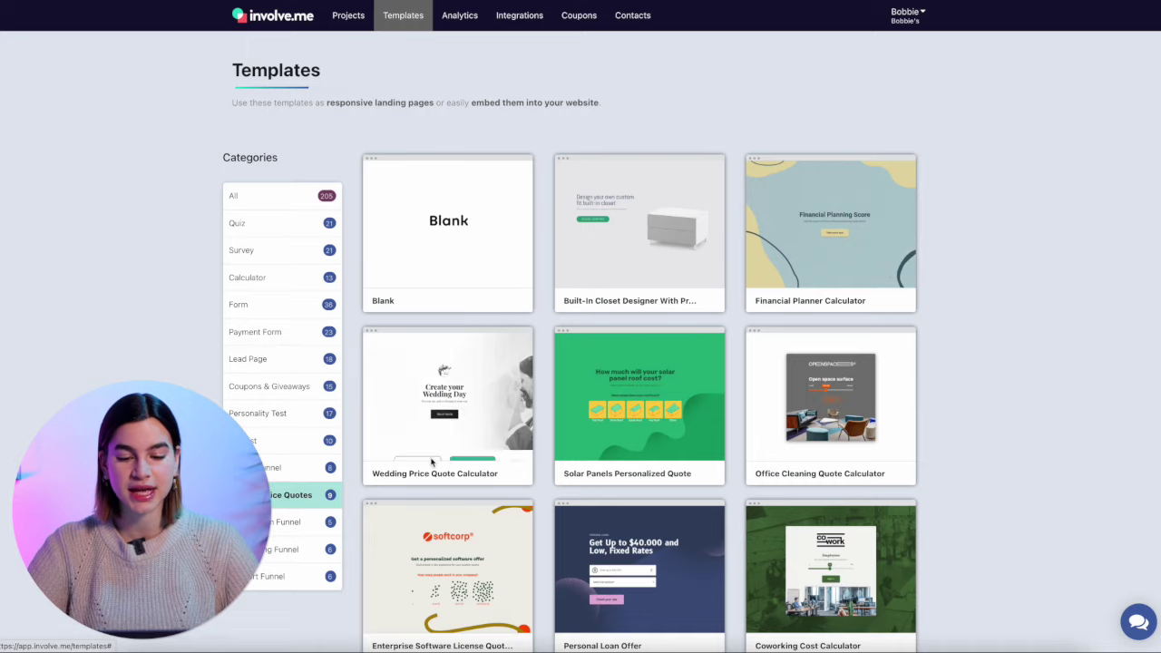
mouse_move(625, 390)
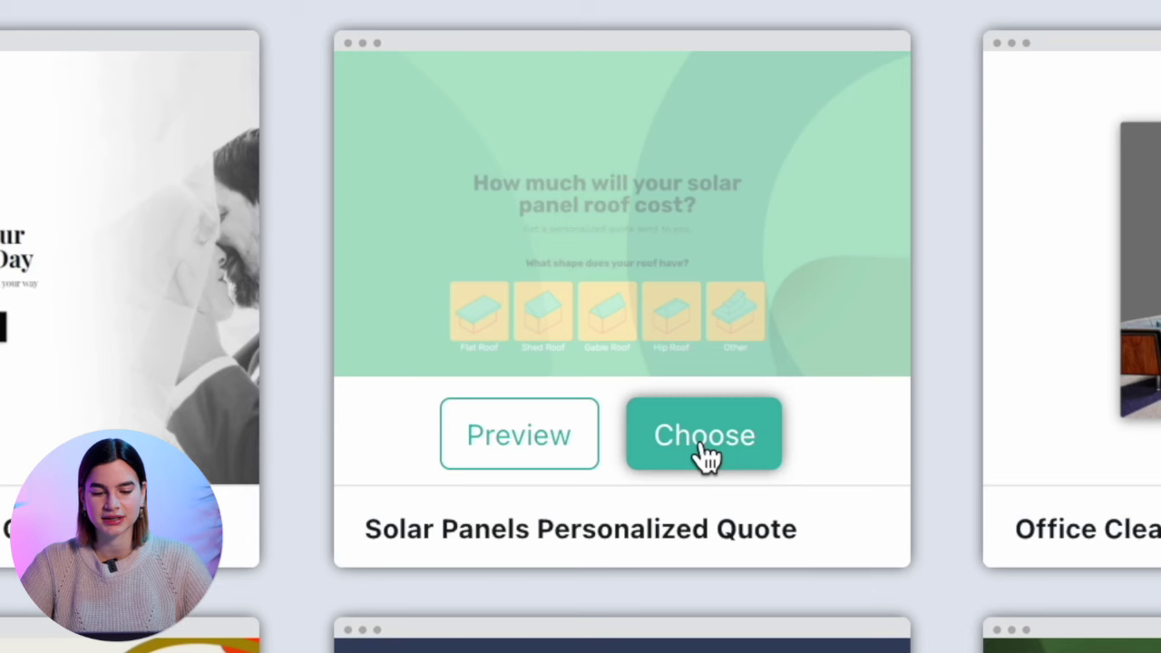
left_click(707, 458)
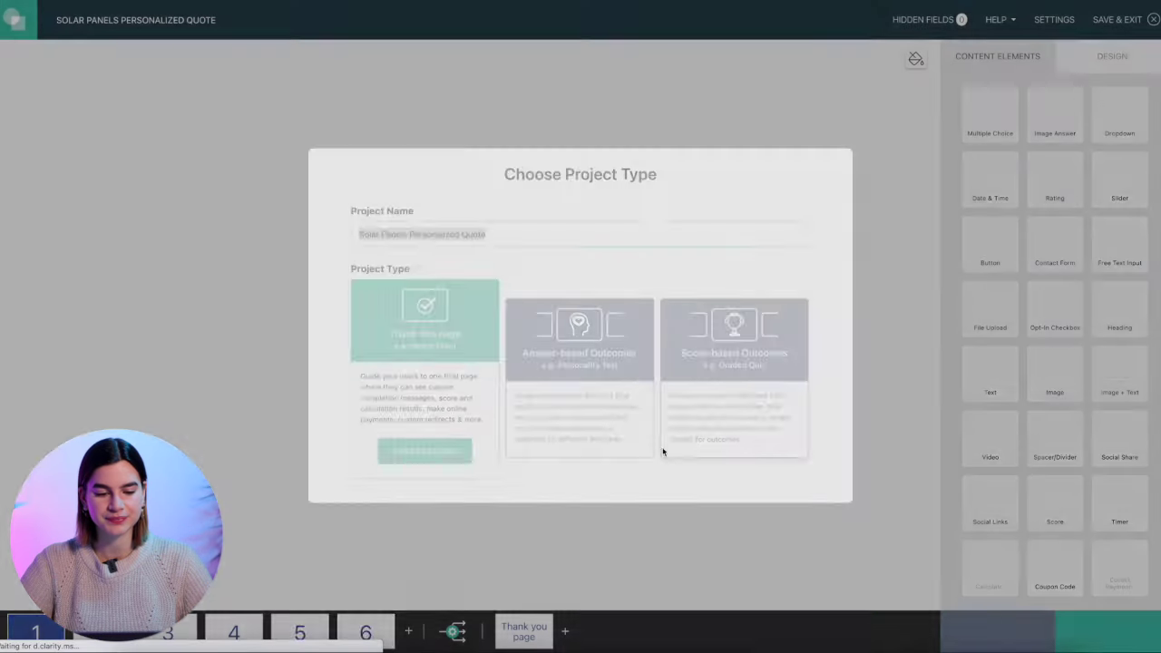
left_click(423, 451)
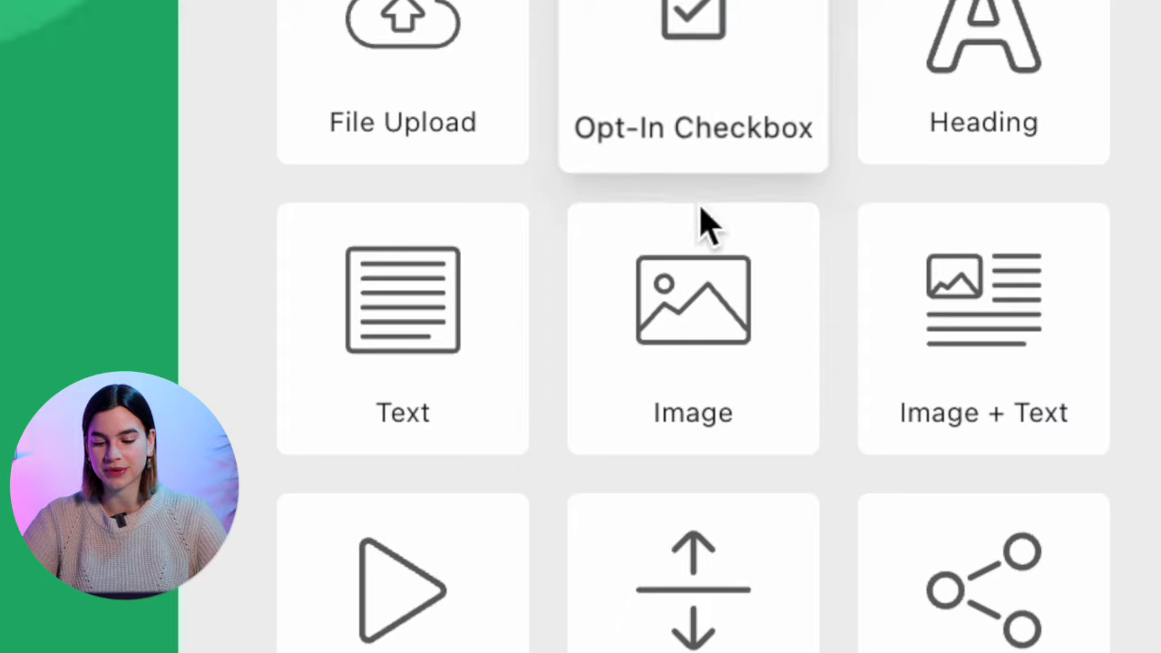
- Place the uploaded involve.me logo above the page 1 heading, resized to 33%
left_click_drag(1056, 358, 484, 194)
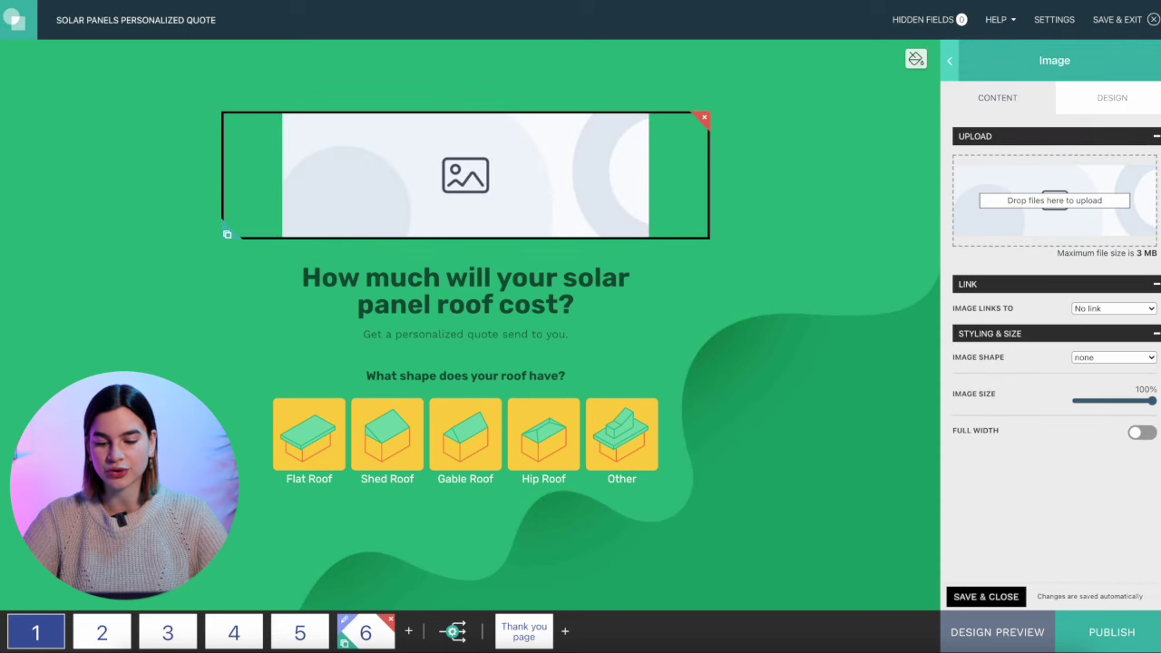
left_click_drag(726, 303, 1064, 185)
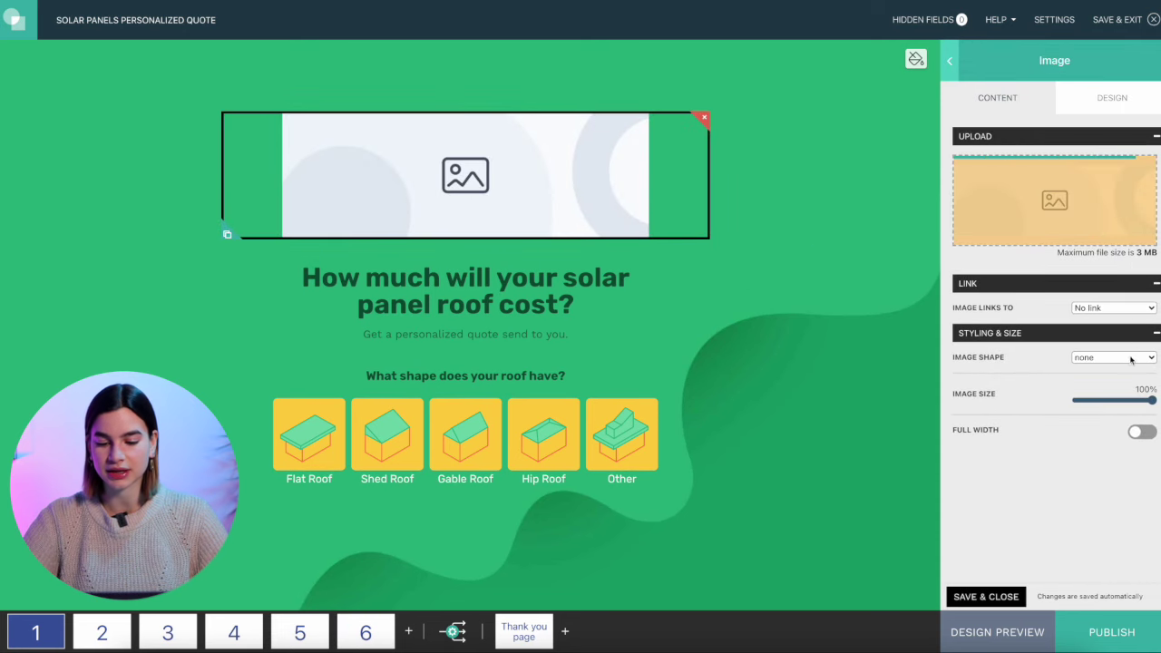
left_click_drag(1150, 407, 1096, 407)
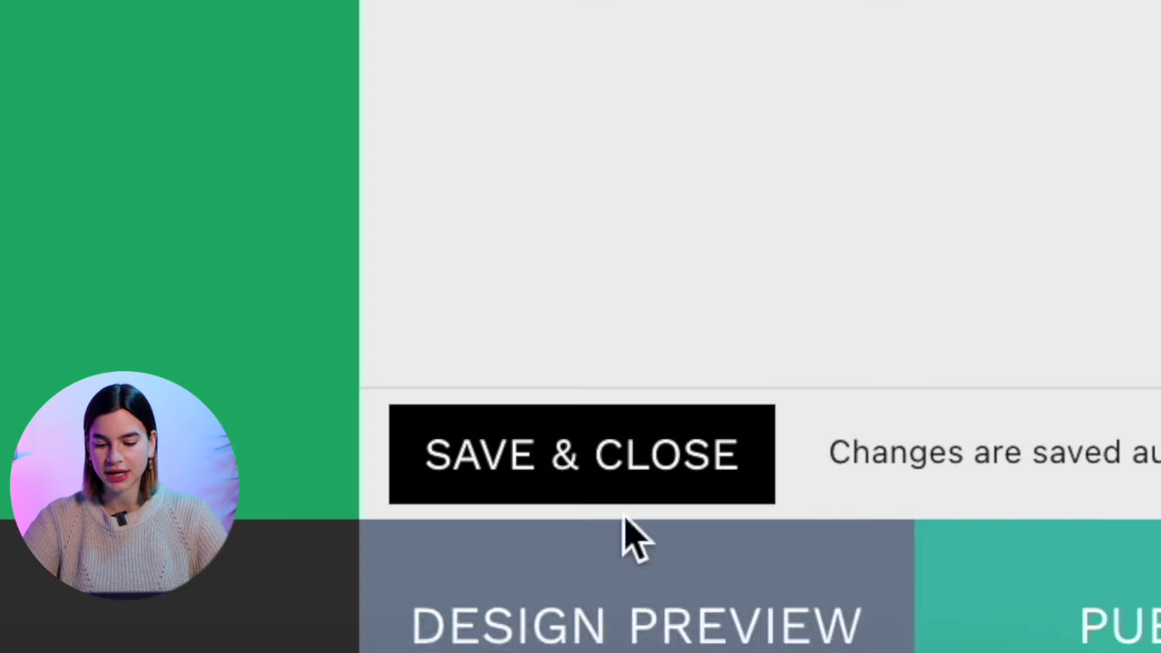
left_click(513, 478)
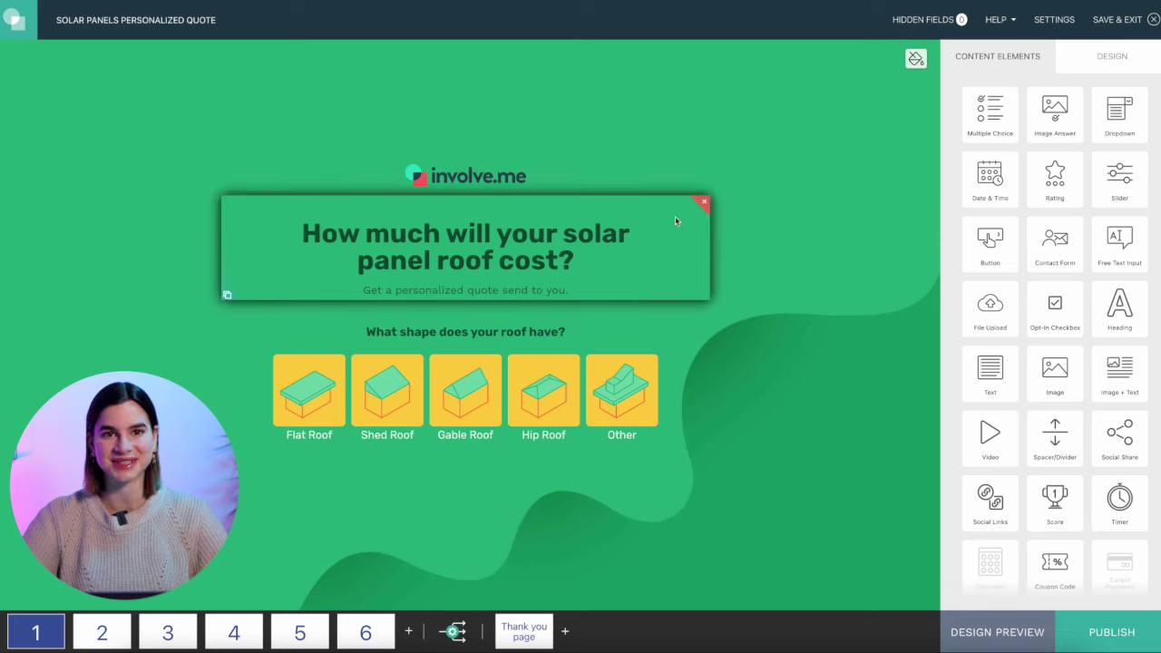
left_click(916, 58)
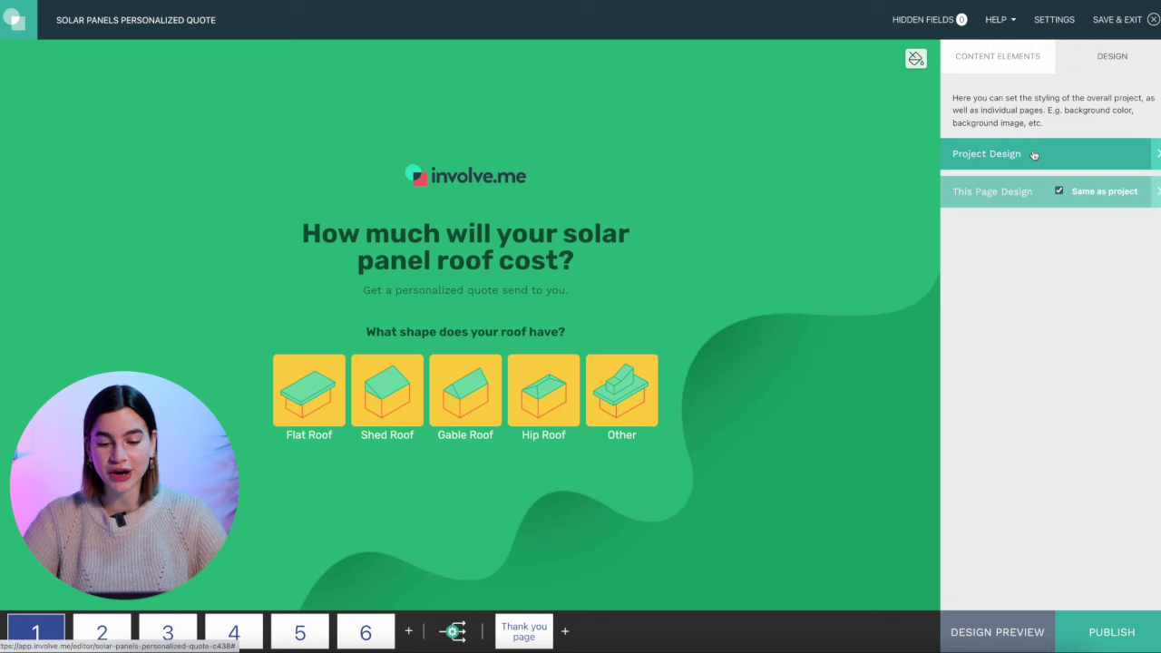
left_click(1034, 155)
scroll(1042, 475, "down", 1)
scroll(1042, 476, "down", 5)
scroll(1042, 476, "down", 1)
scroll(1042, 477, "up", 5)
scroll(1043, 477, "up", 3)
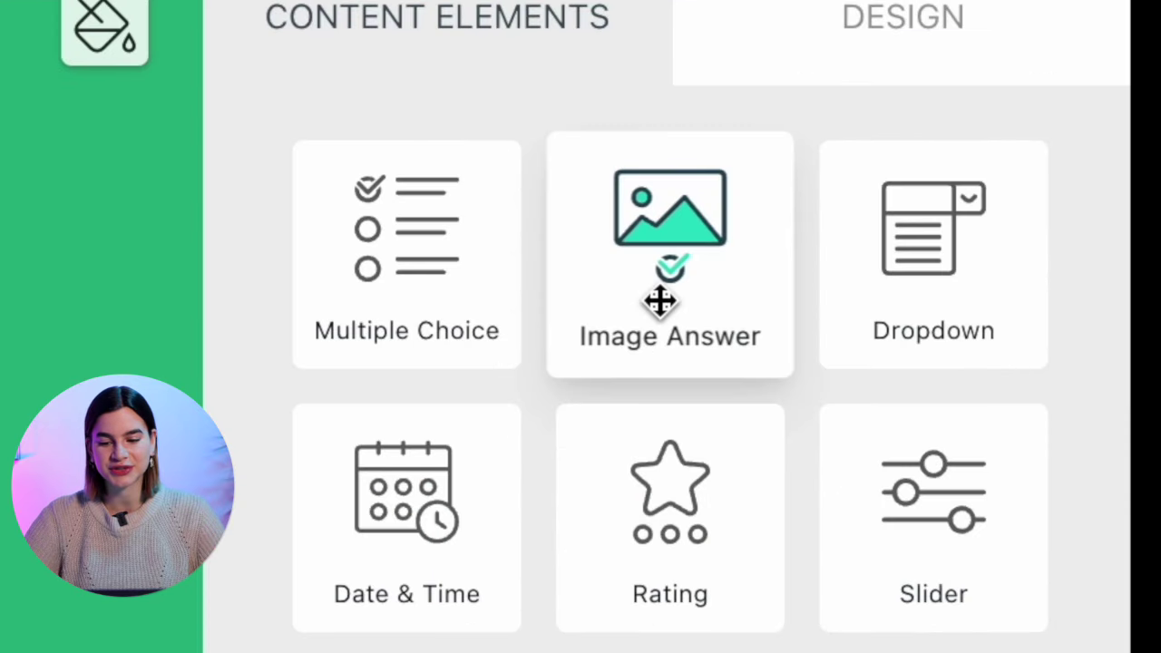
- Add an Image Answer question to page 1 with its answers laid out in 4 columns
left_click_drag(660, 300, 497, 333)
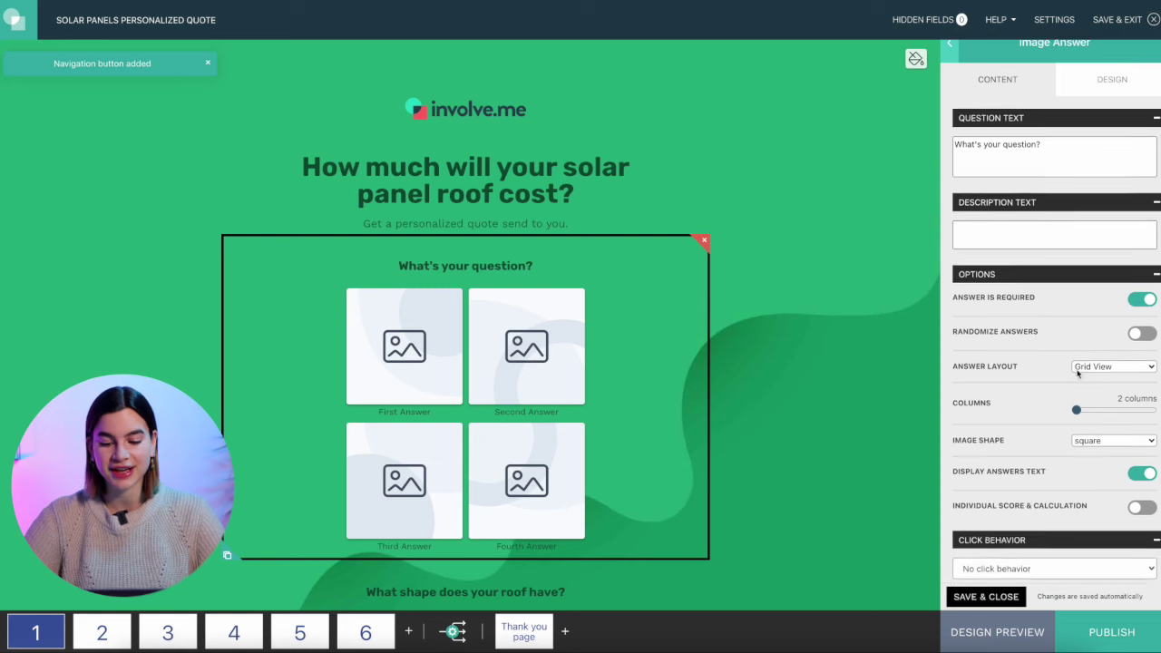
scroll(1076, 372, "down", 1)
scroll(1077, 373, "down", 2)
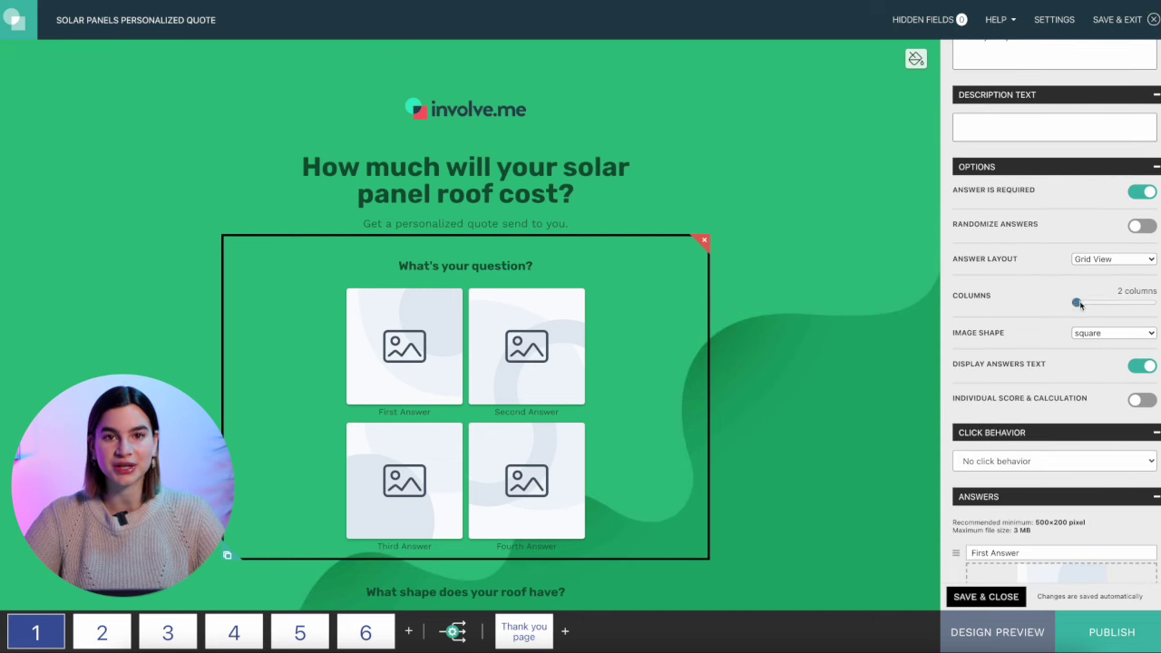
left_click_drag(1079, 305, 1101, 305)
scroll(1063, 365, "down", 5)
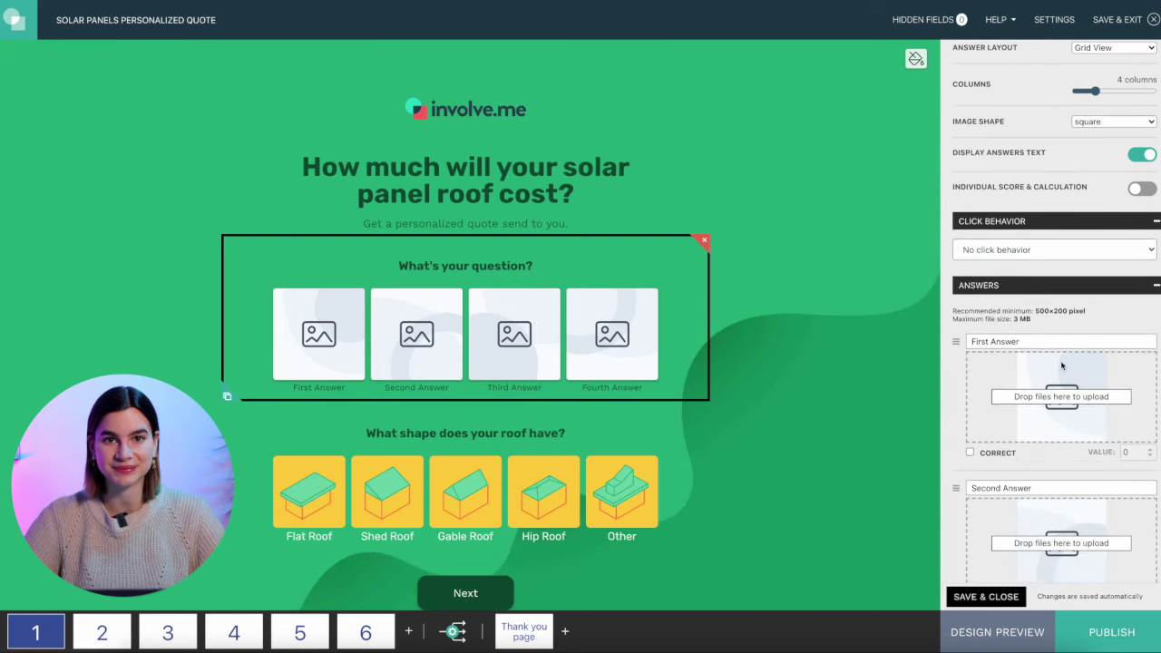
scroll(1062, 366, "down", 1)
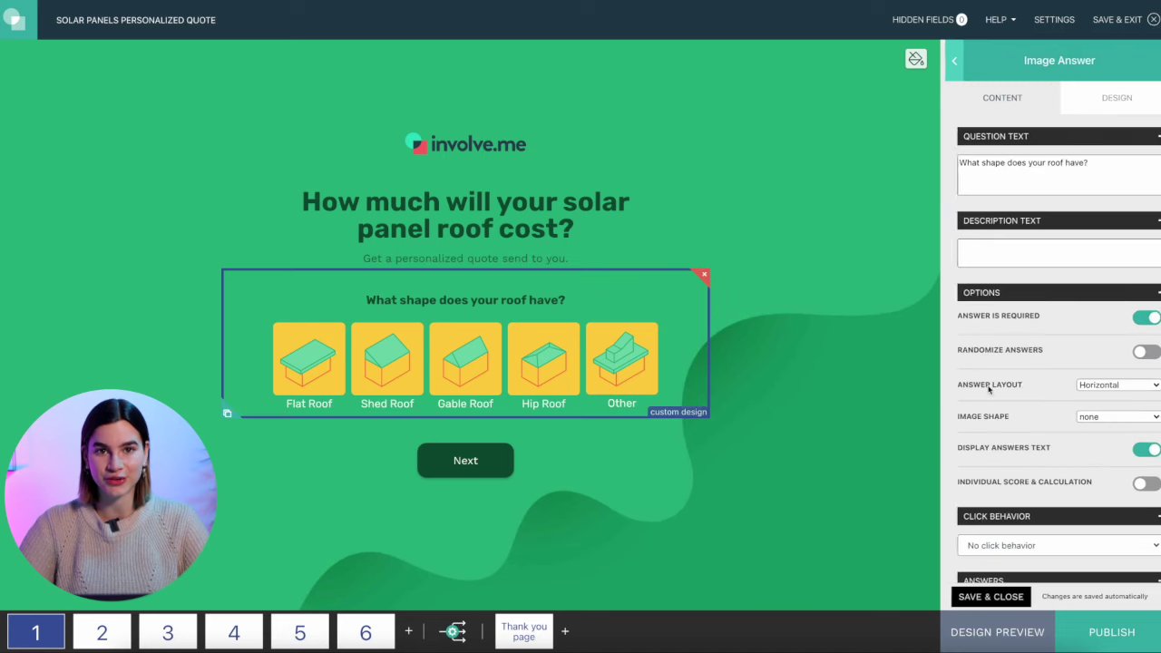
- Turn on Individual Score & Calculation for the roof question and adjust the Flat Roof answer value
scroll(998, 385, "down", 4)
scroll(998, 390, "down", 1)
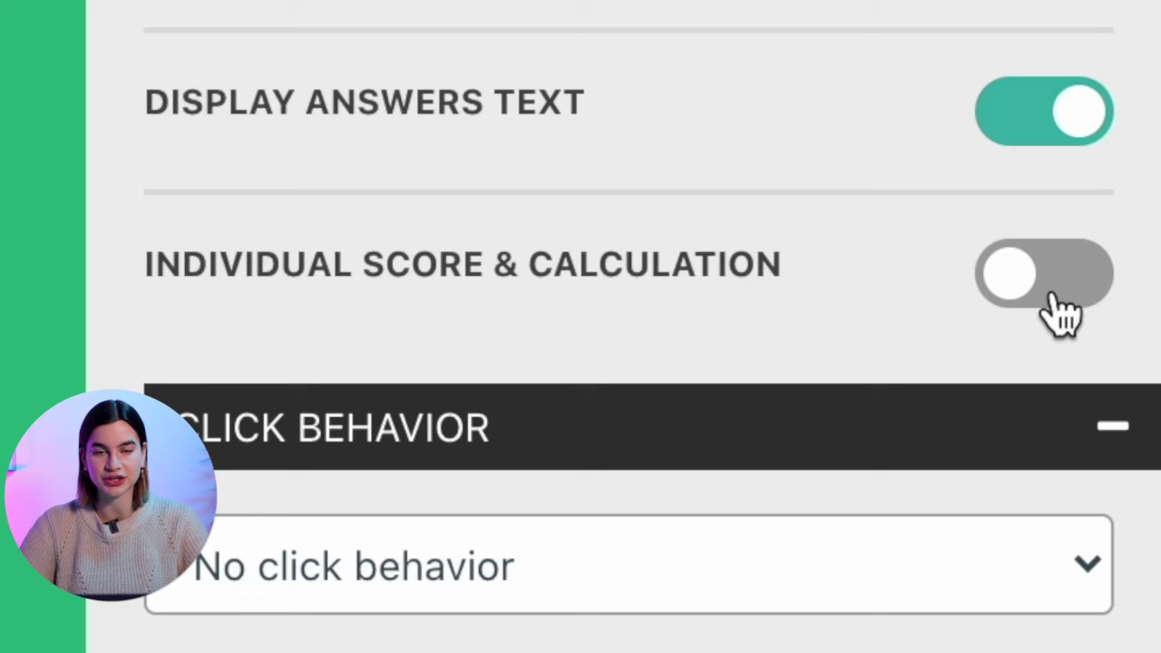
left_click(1064, 313)
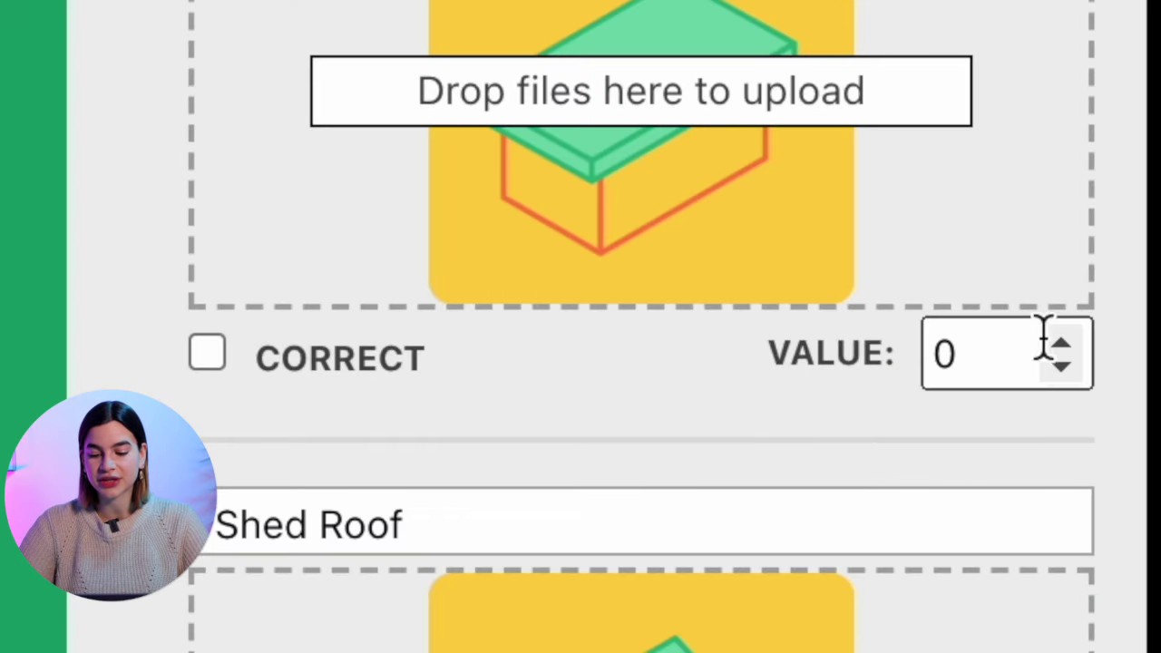
left_click(1149, 397)
left_click(1060, 348)
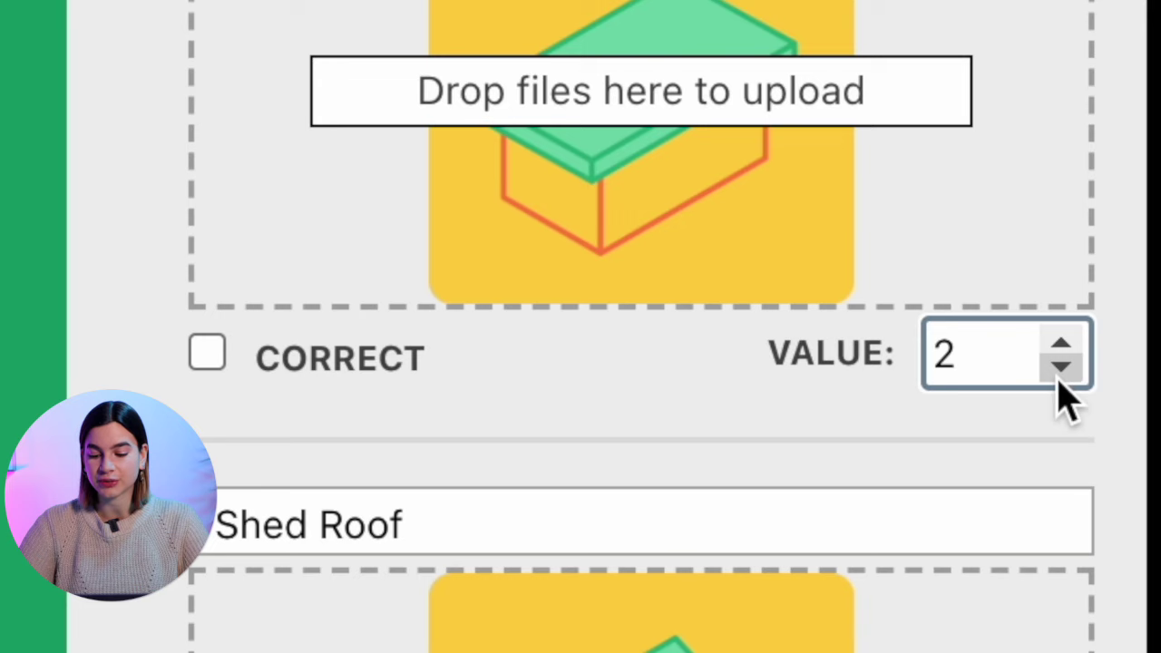
left_click(1058, 377)
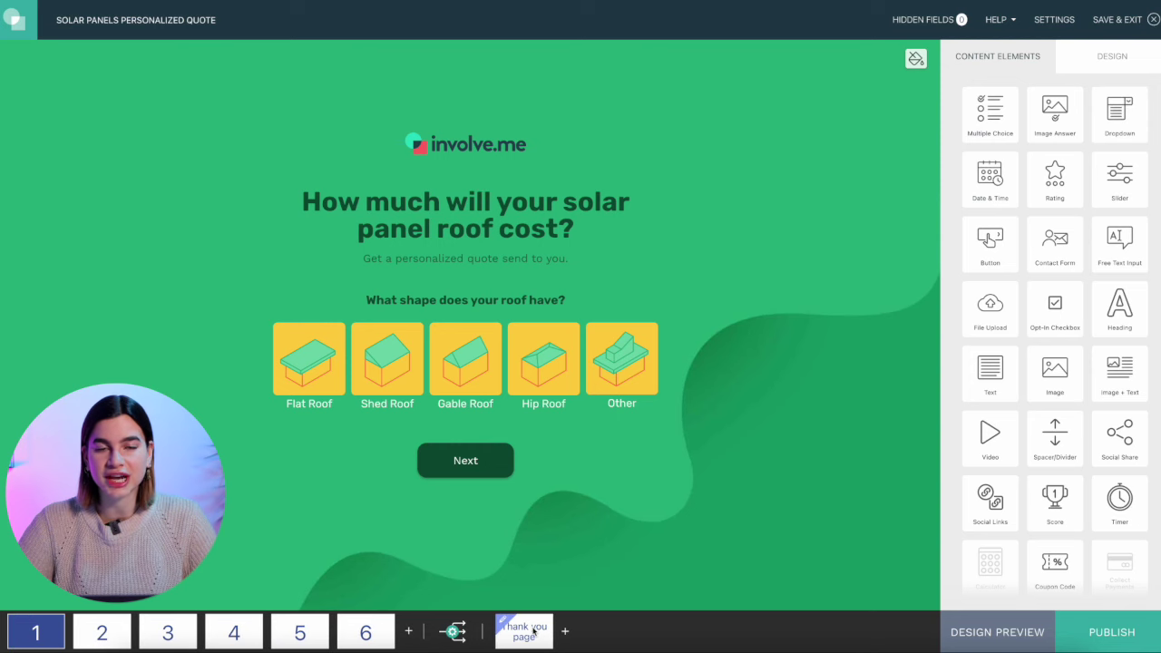
- Add a calculator result block to the thank-you page
left_click(535, 633)
scroll(1016, 454, "down", 2)
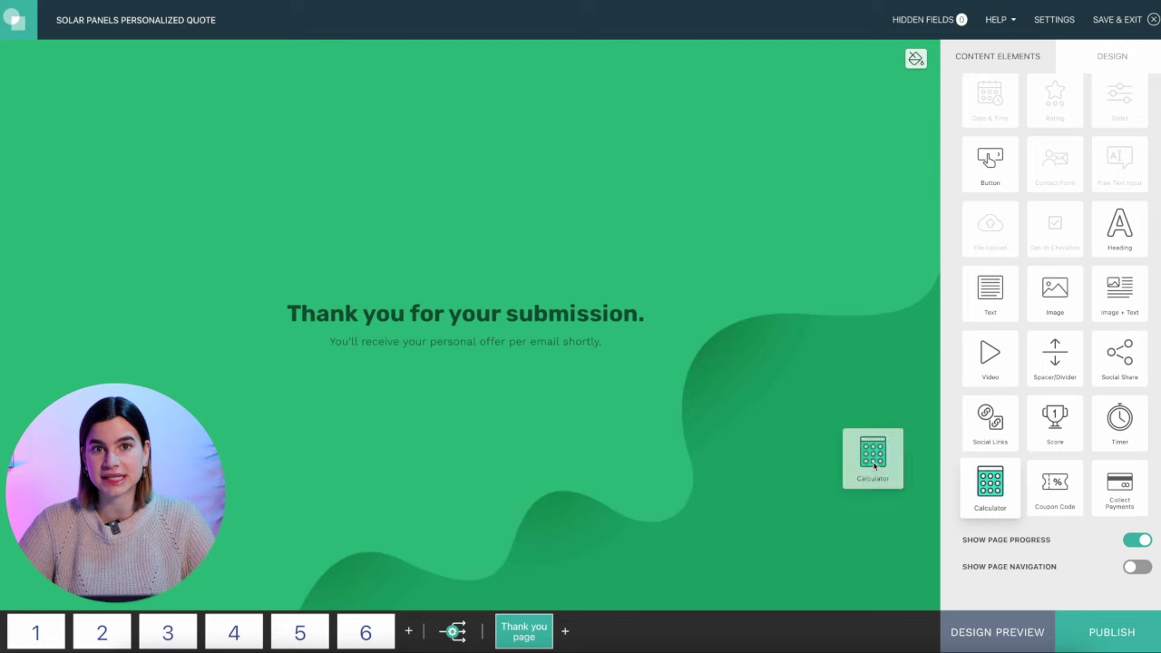
left_click_drag(874, 465, 462, 377)
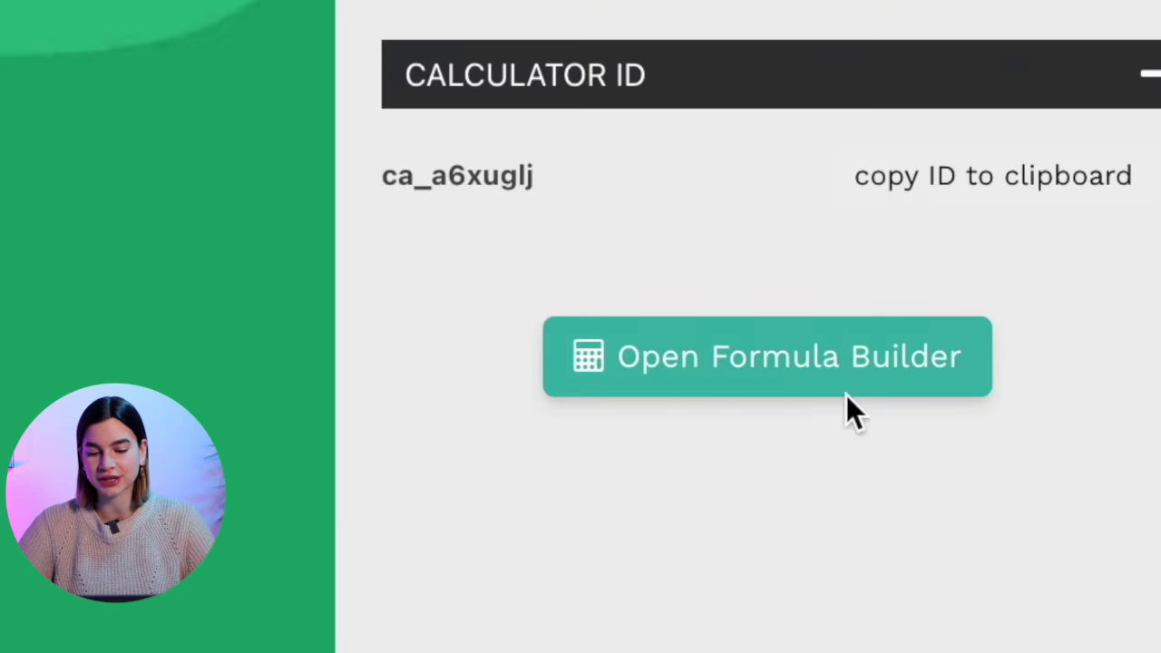
- Replace the calculator's old formula with Q1 + Q2 + Q3 + in the Formula Builder
left_click(1071, 401)
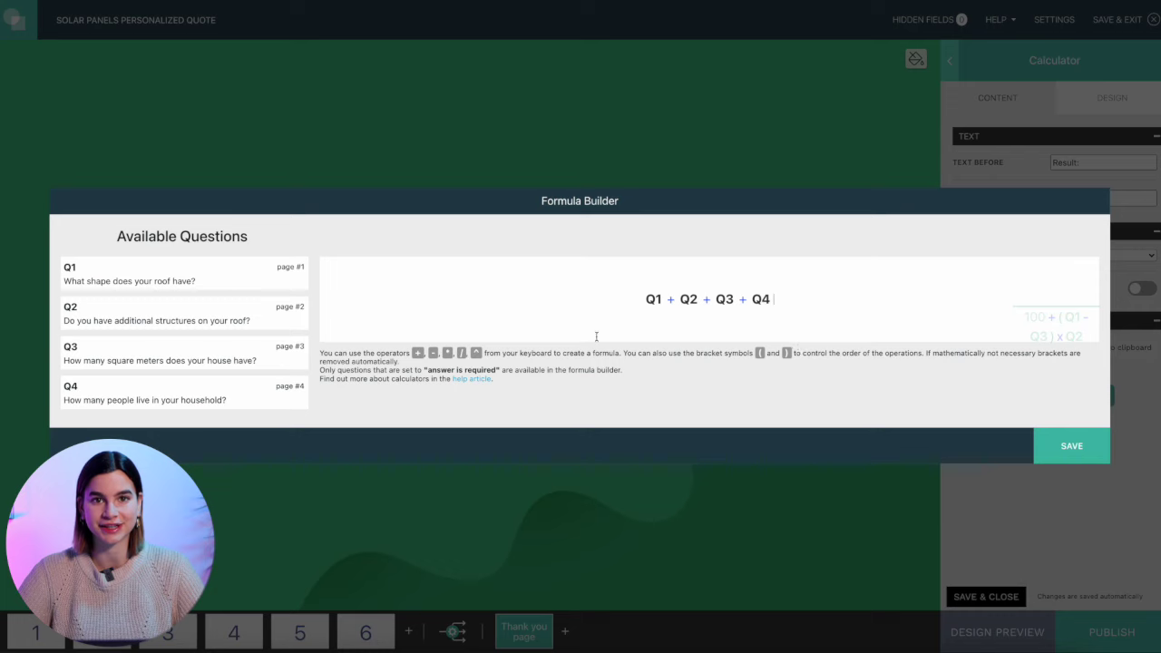
left_click_drag(790, 303, 656, 299)
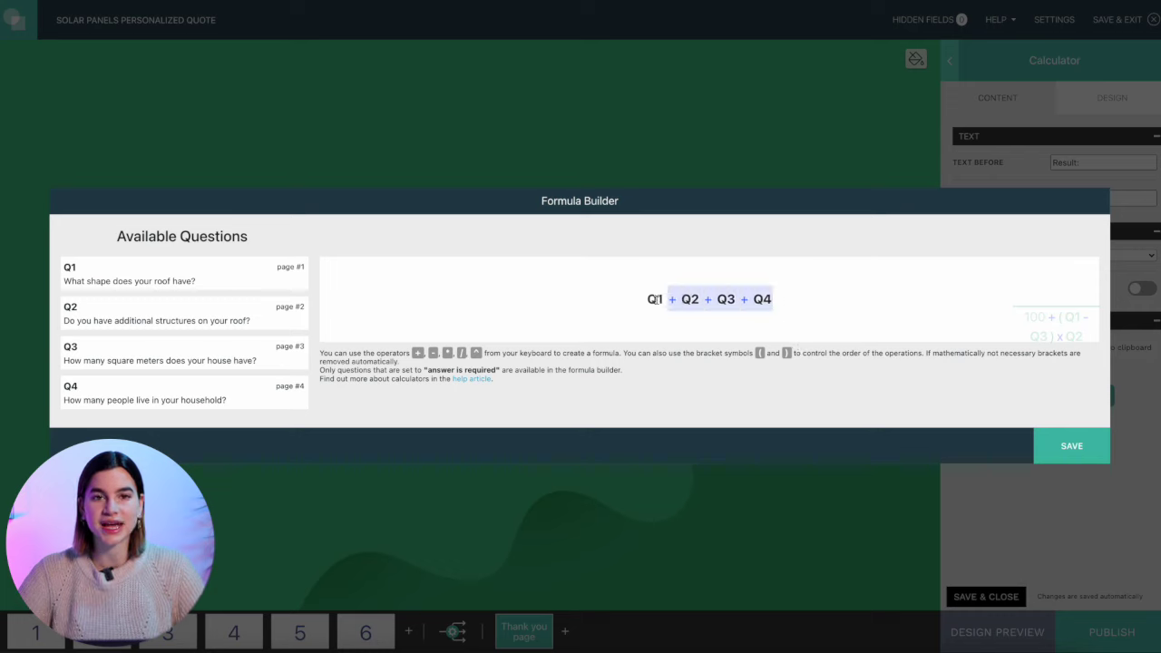
key("BackSpace")
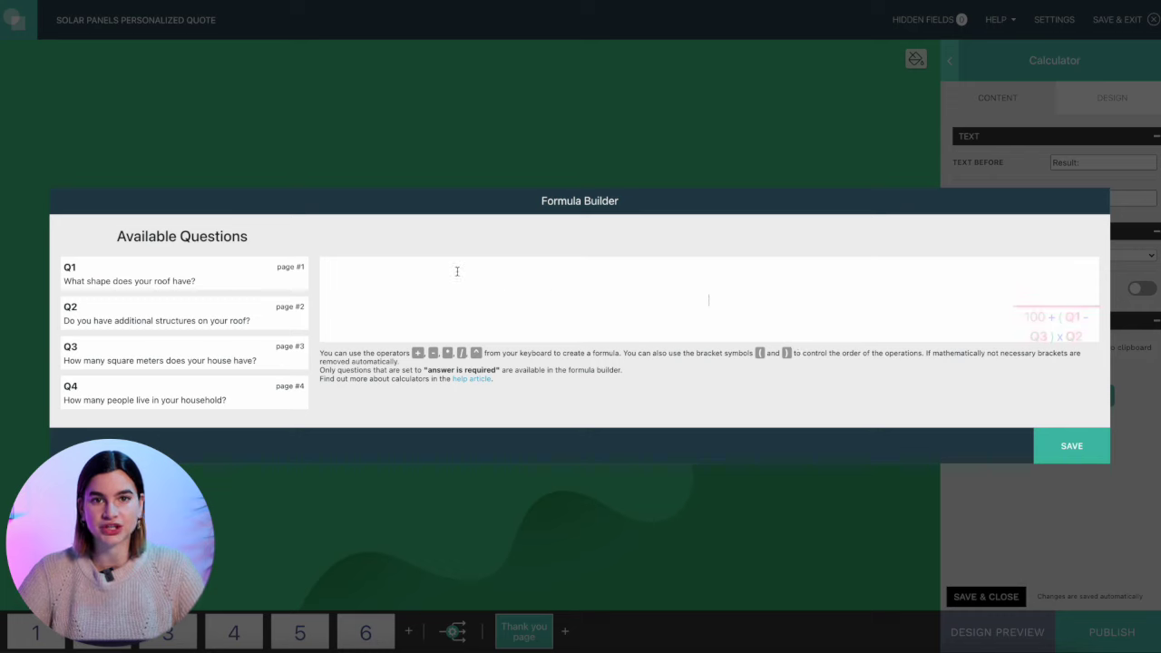
left_click_drag(228, 264, 435, 293)
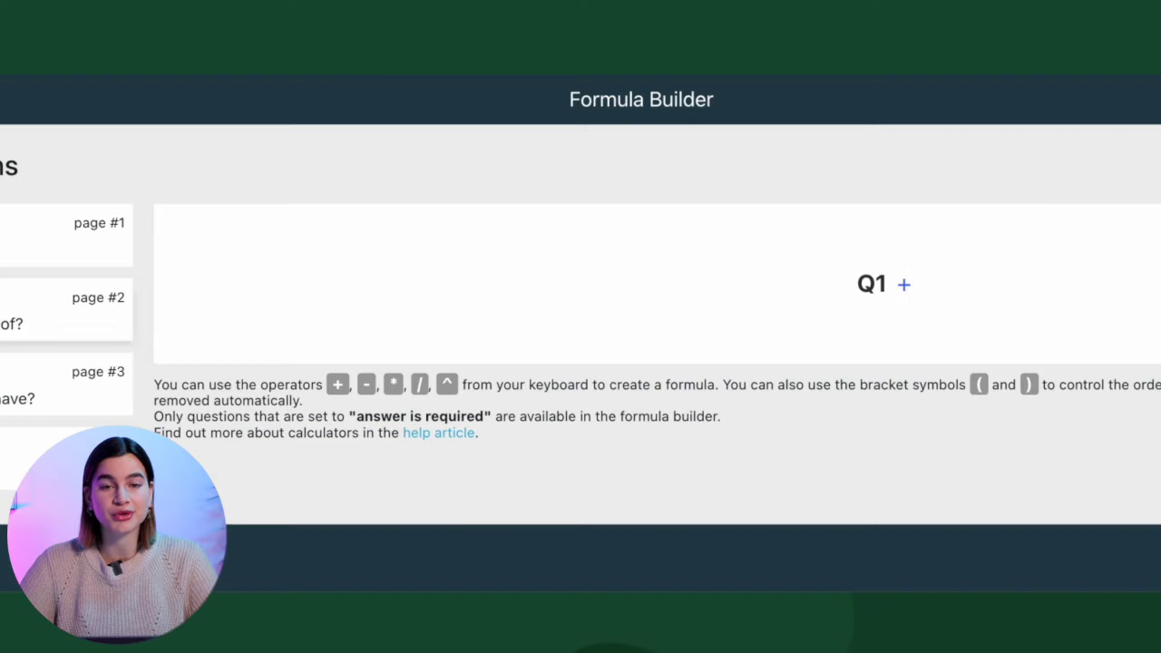
left_click_drag(72, 308, 1018, 288)
type("+ Q2 +")
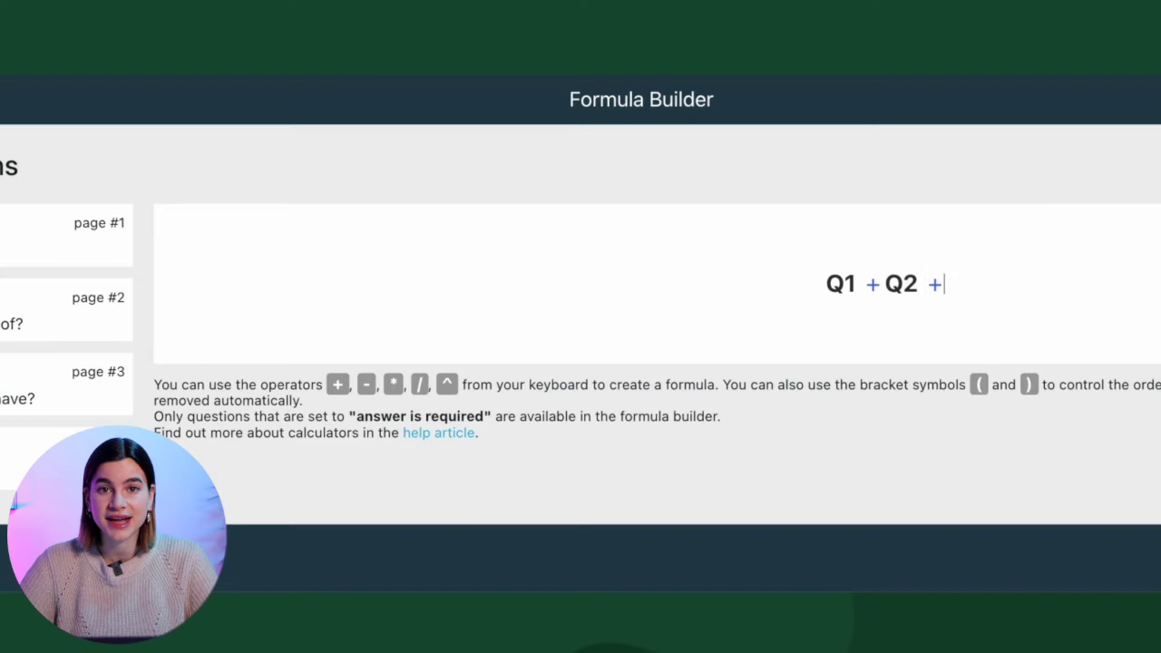
left_click_drag(54, 390, 1101, 287)
type("+")
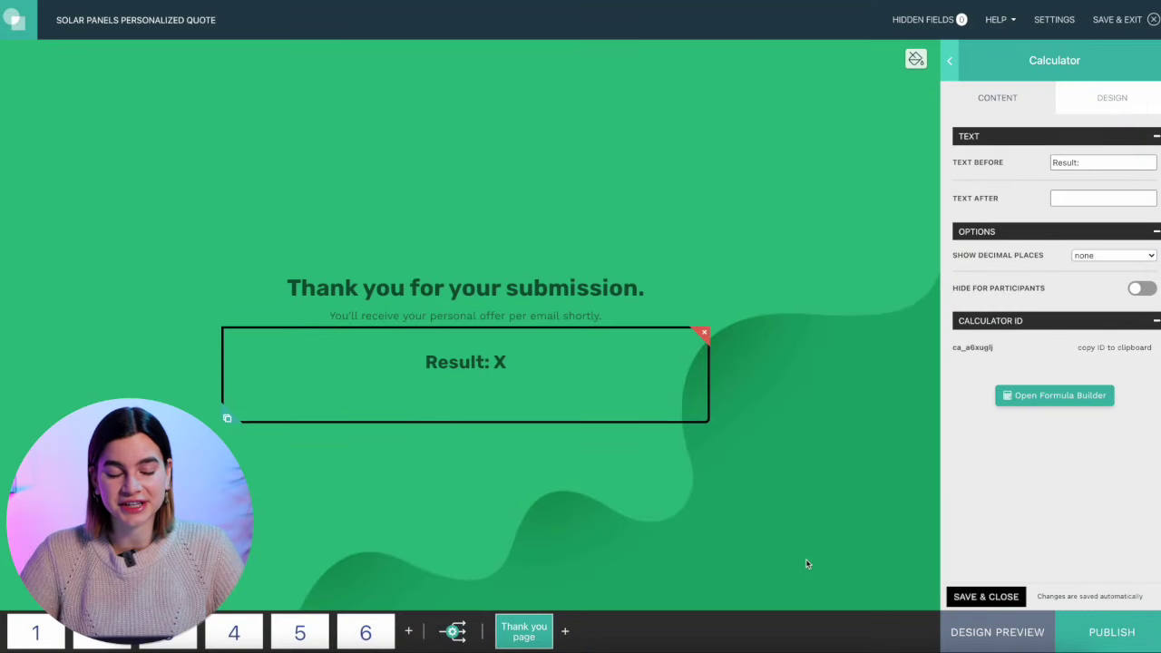
- Test-run the funnel from Design Preview and answer Flat Roof for the roof shape
left_click(990, 633)
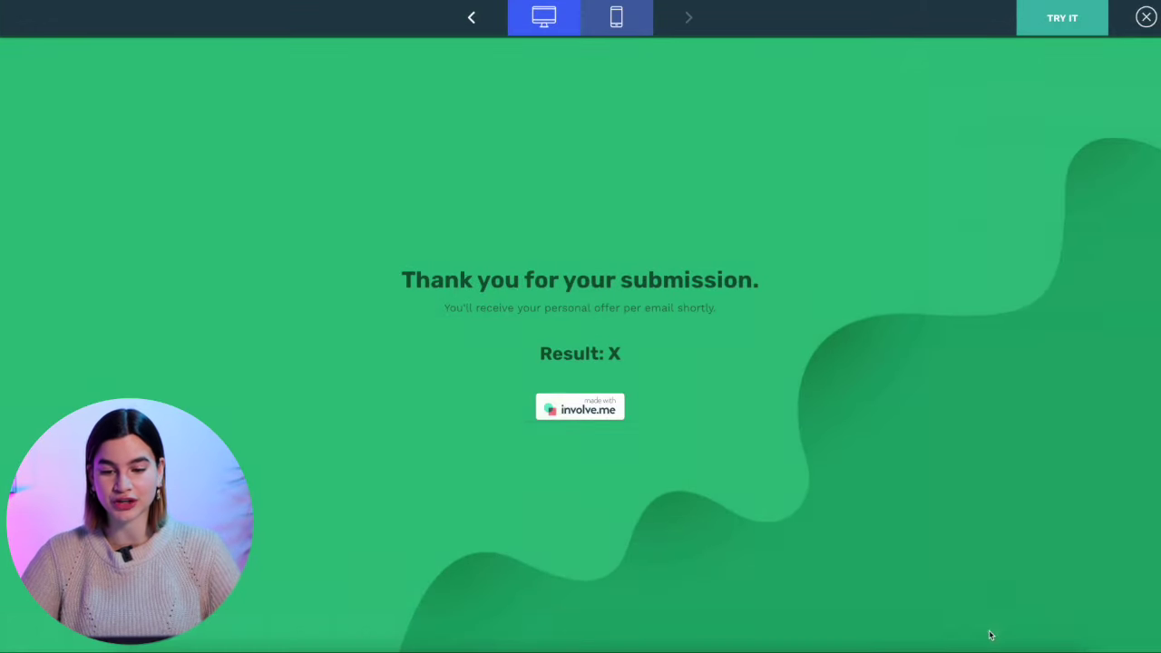
left_click(1057, 23)
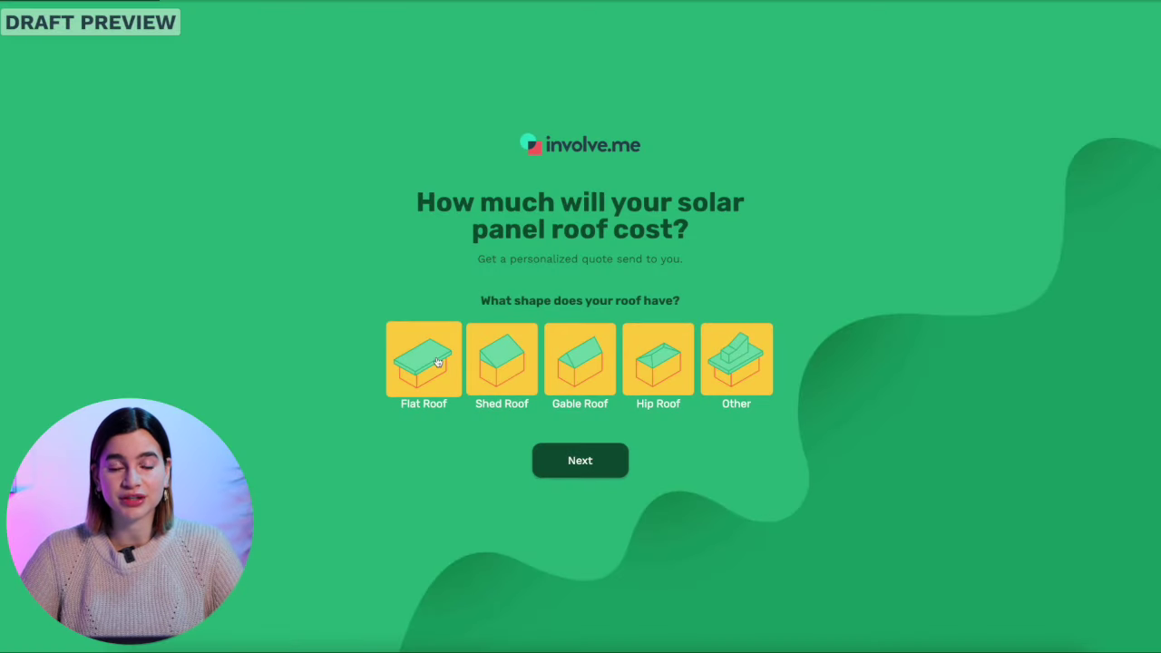
left_click(437, 362)
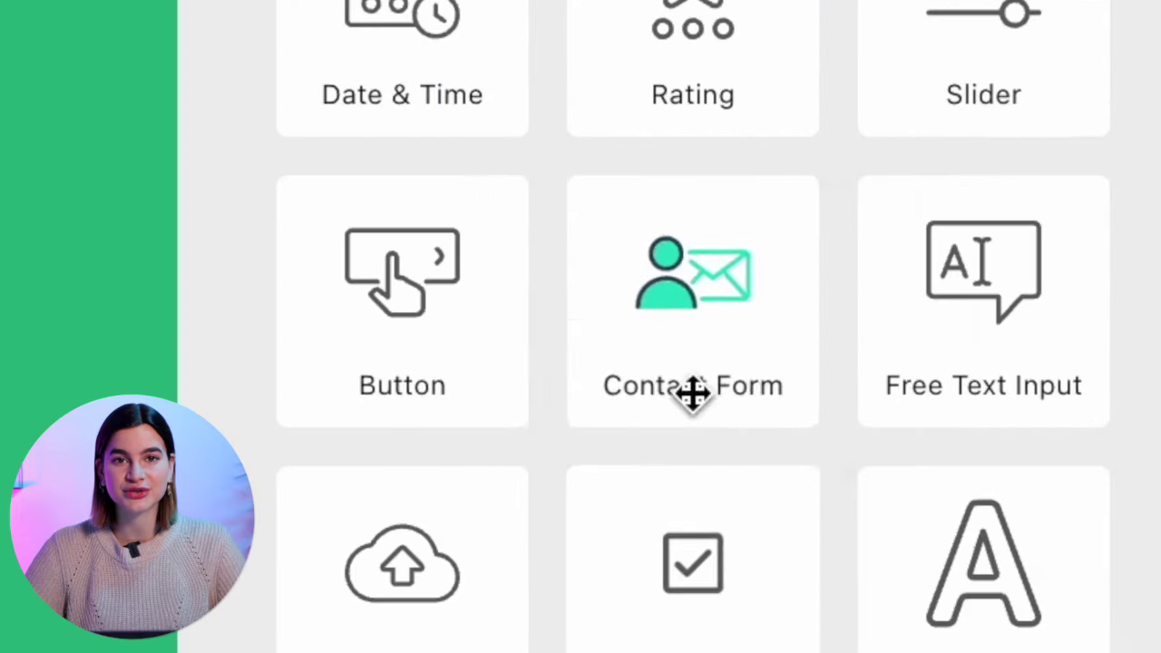
- Add a Contact Form element to the funnel page
left_click_drag(693, 392, 580, 363)
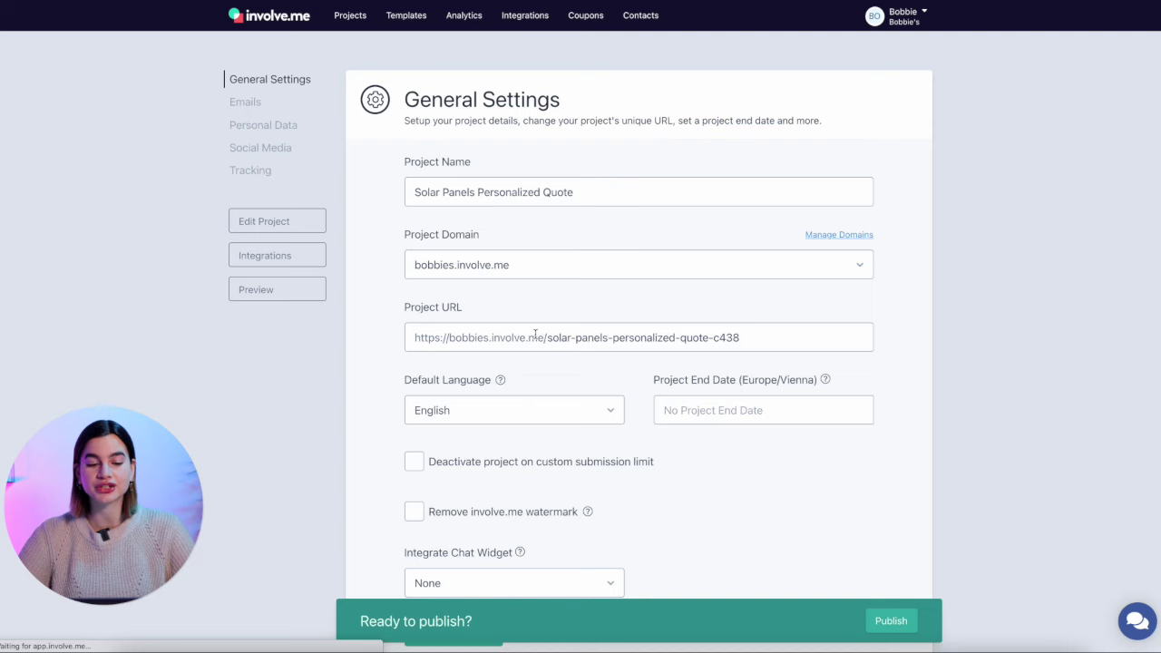
scroll(535, 336, "down", 7)
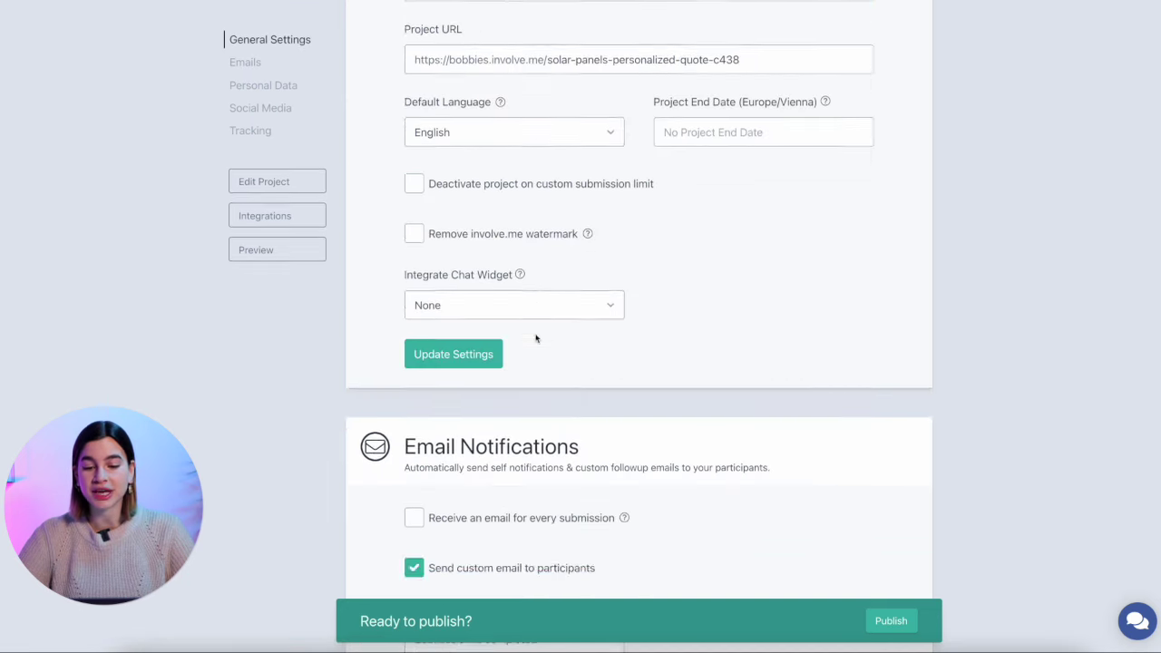
scroll(535, 339, "down", 3)
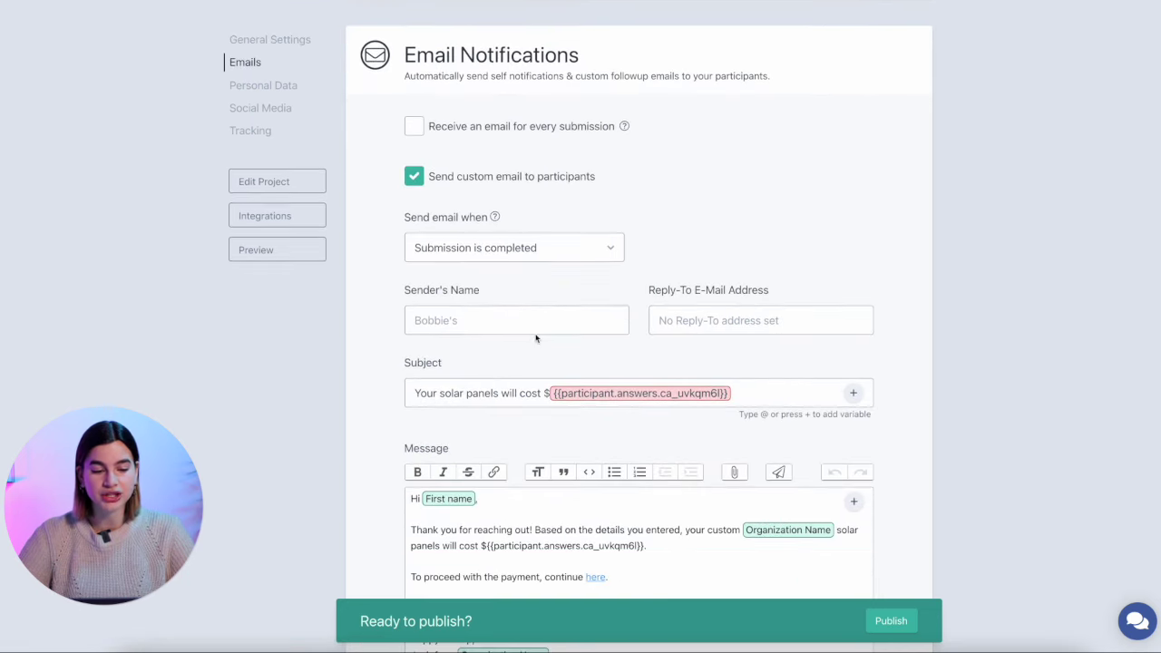
scroll(536, 338, "down", 5)
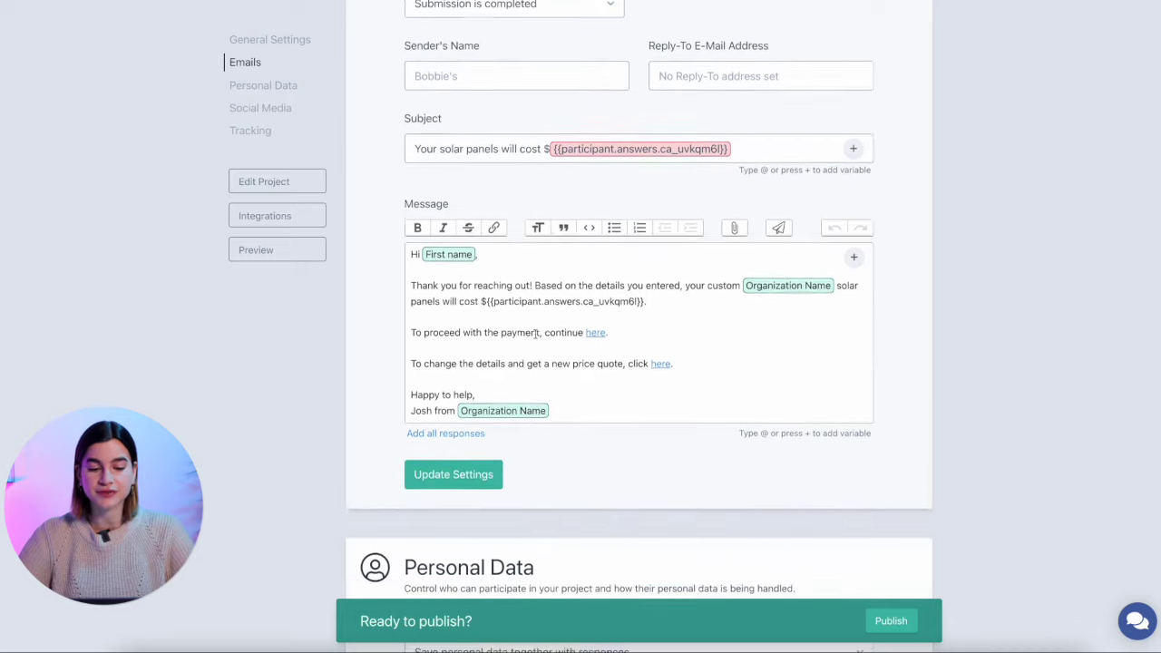
scroll(538, 338, "down", 8)
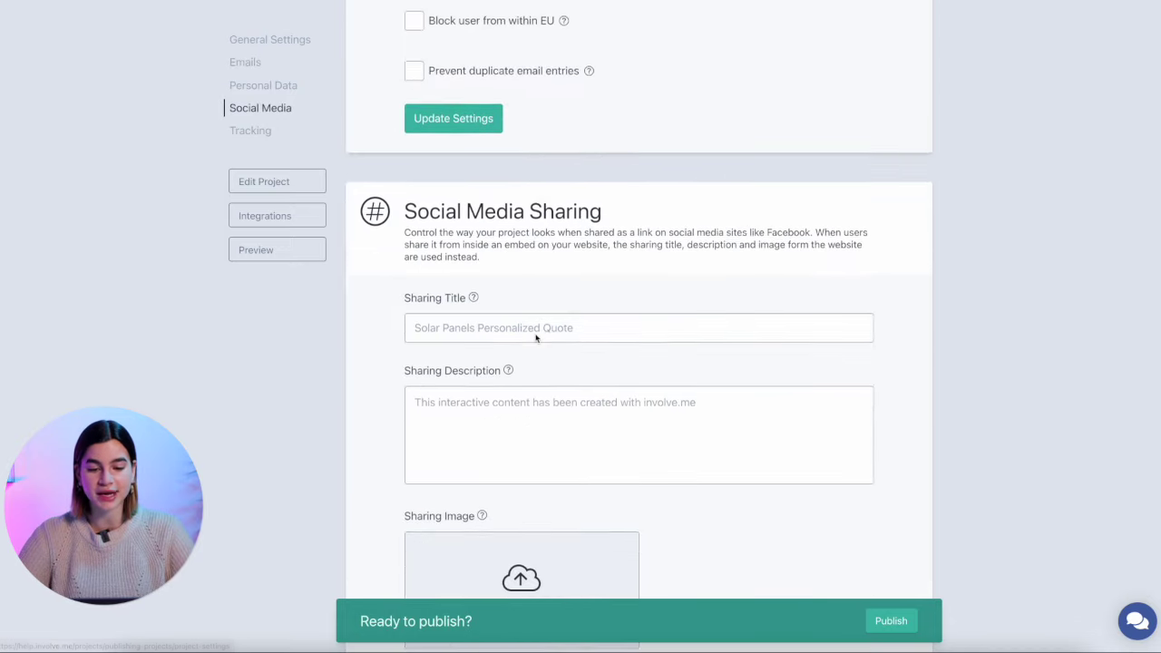
scroll(536, 335, "down", 4)
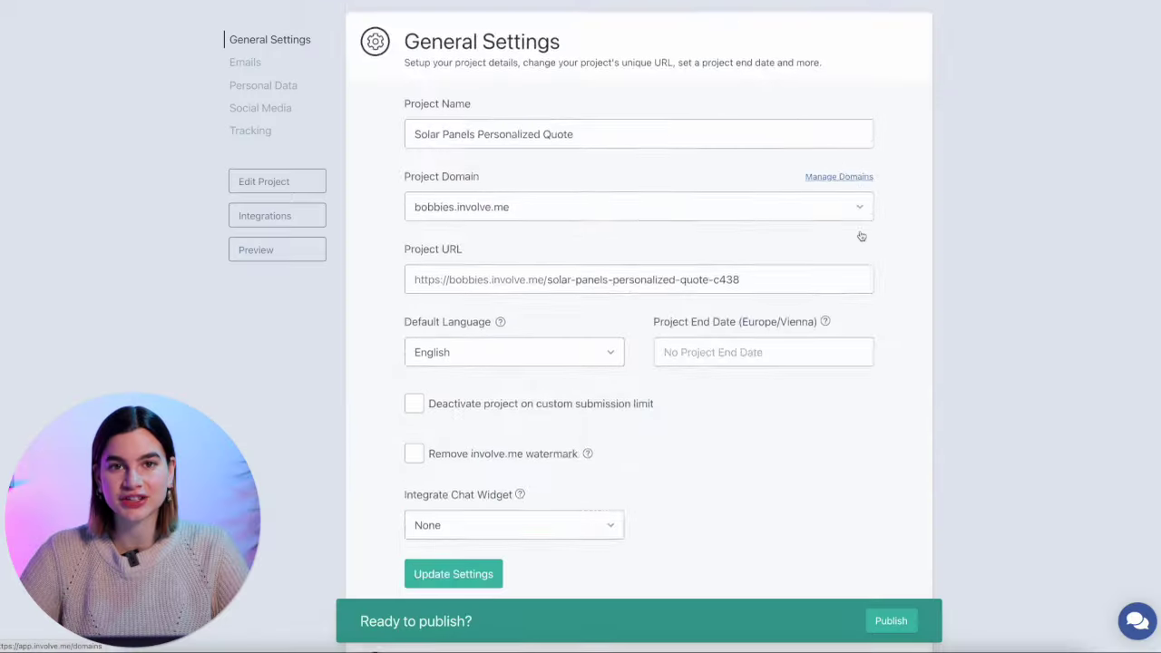
scroll(862, 236, "down", 6)
- Insert the Calculator result variable after the price sentence in the email and select Fullscreen embed
scroll(862, 236, "down", 3)
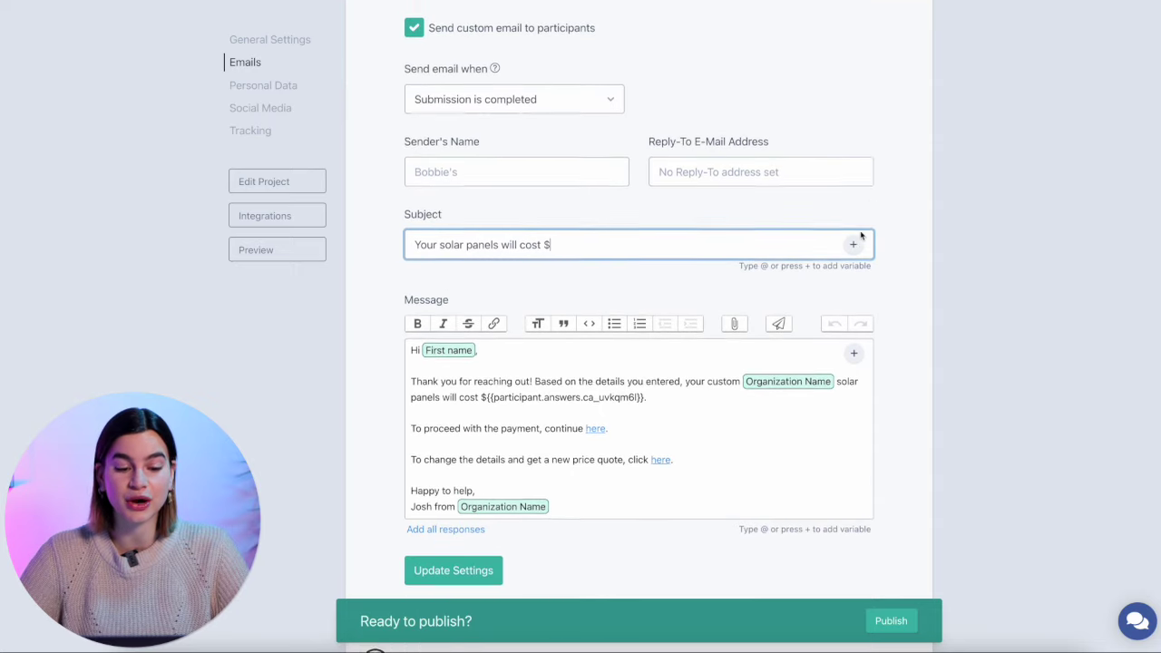
scroll(862, 236, "down", 1)
left_click(649, 387)
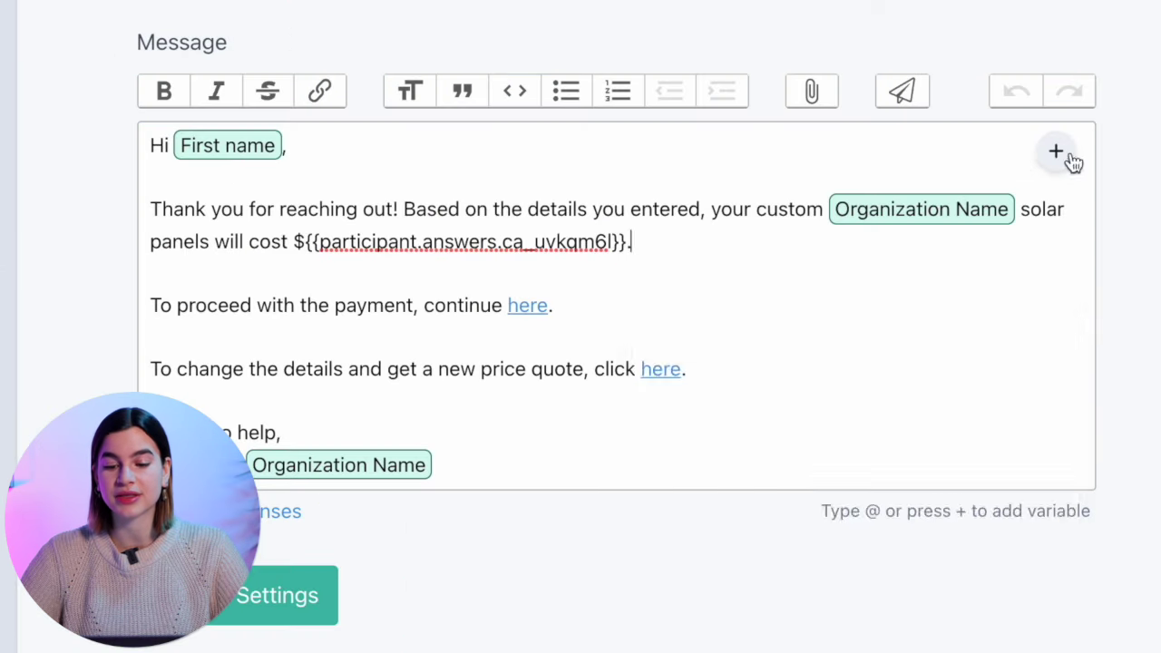
left_click(861, 346)
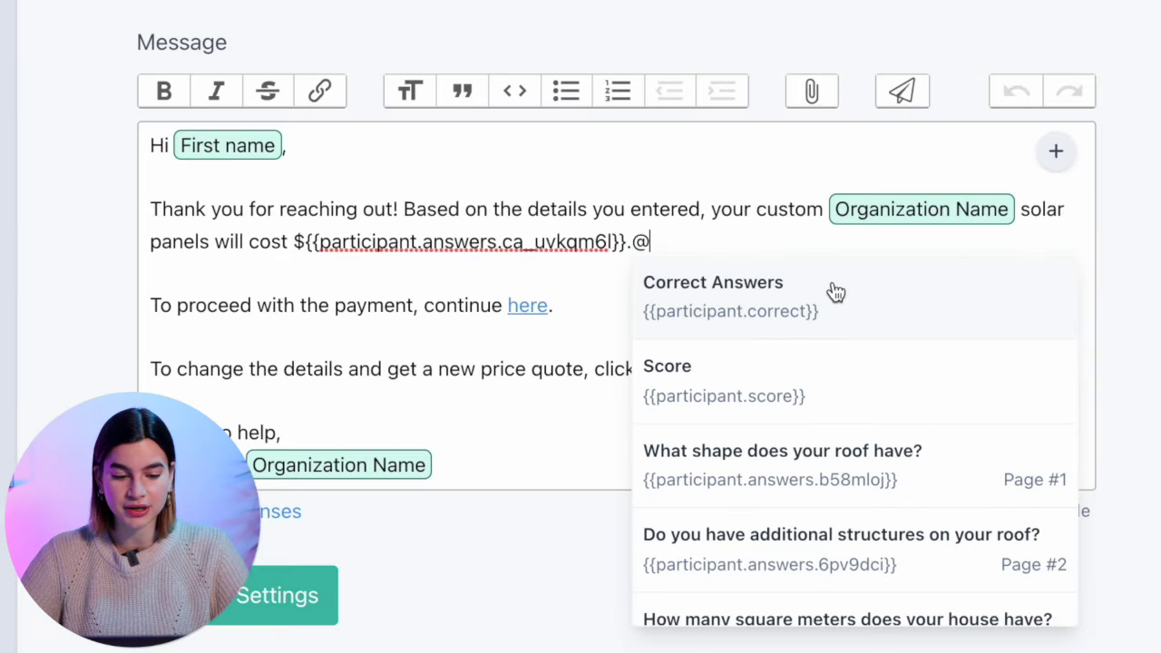
scroll(797, 440, "down", 8)
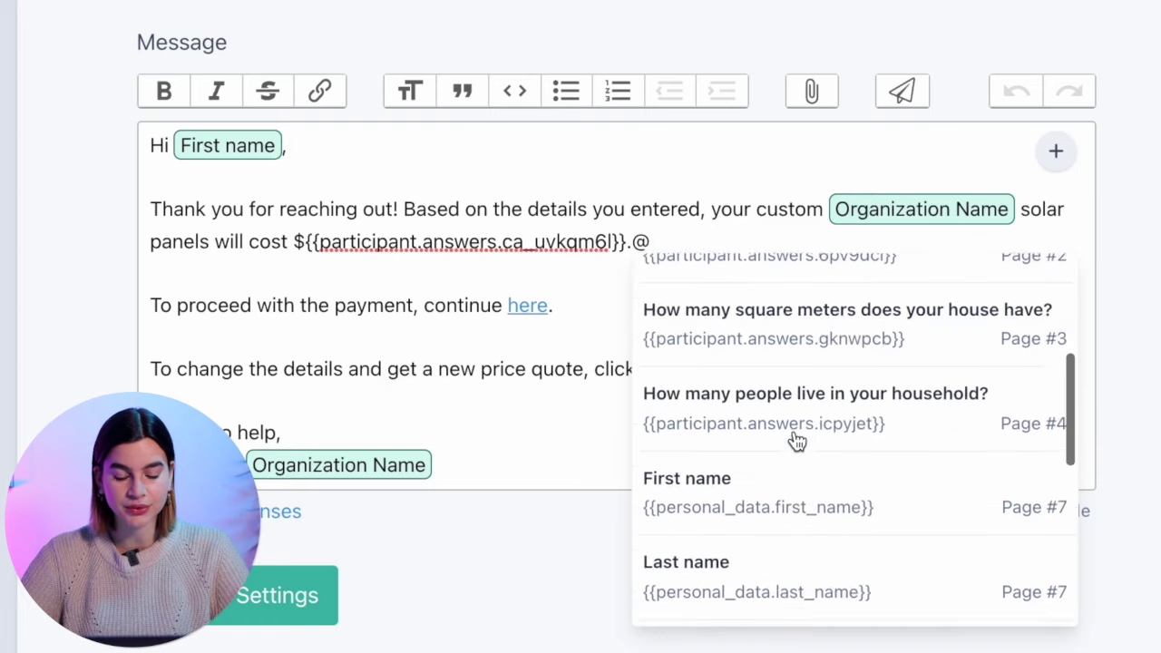
scroll(796, 440, "down", 2)
left_click(790, 441)
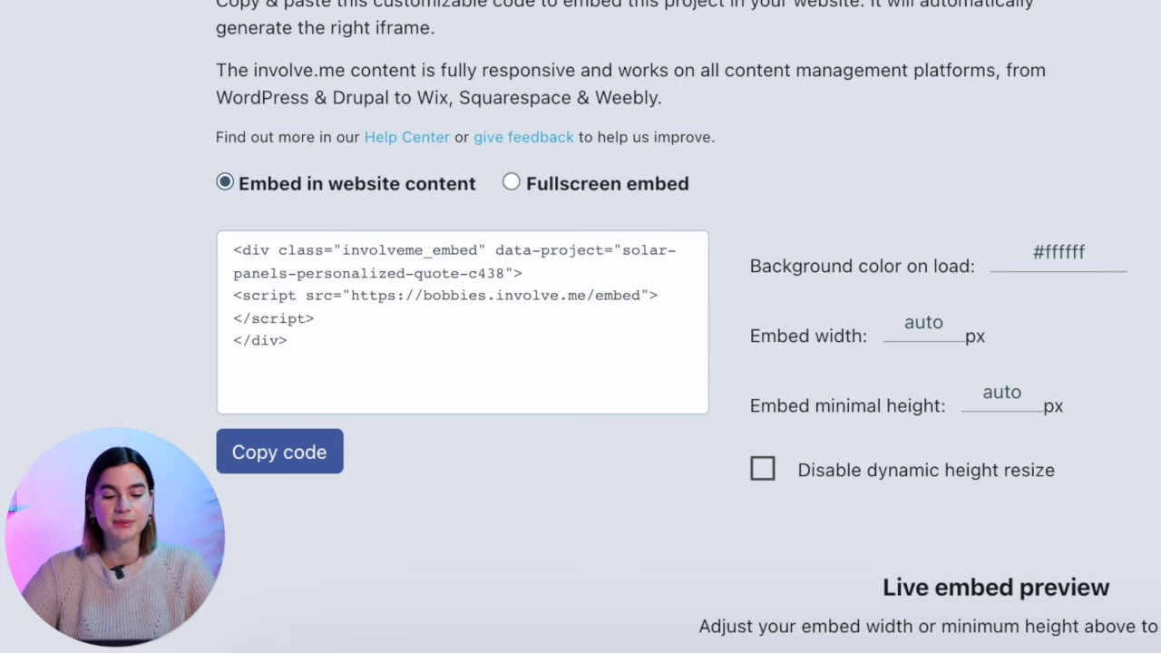
left_click(510, 183)
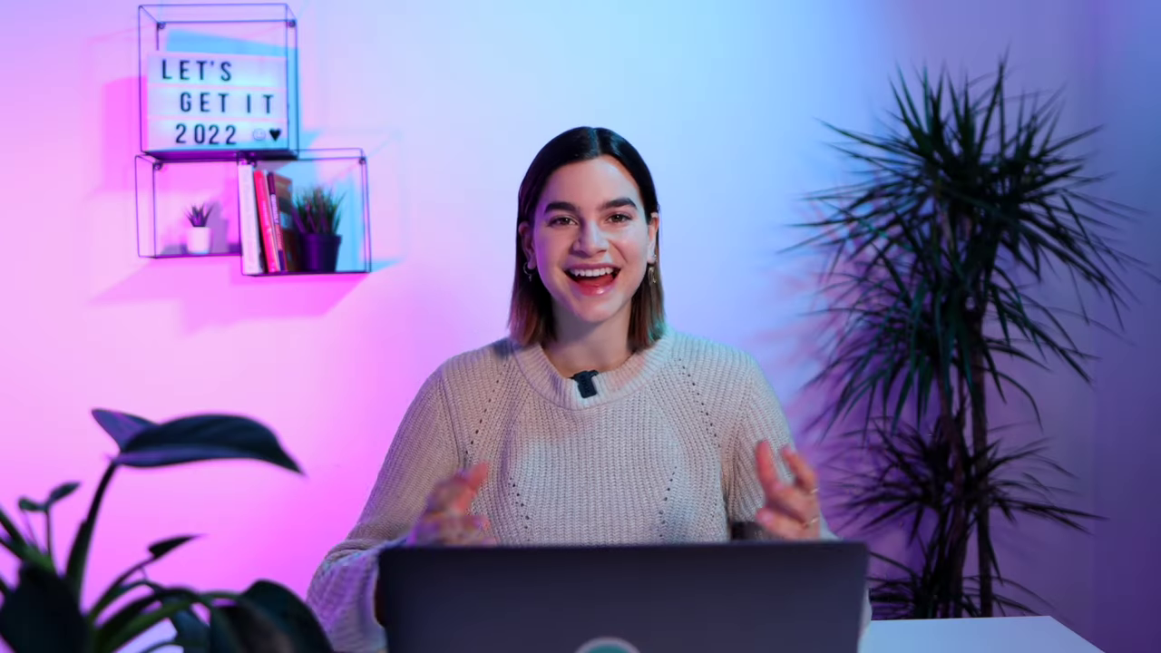